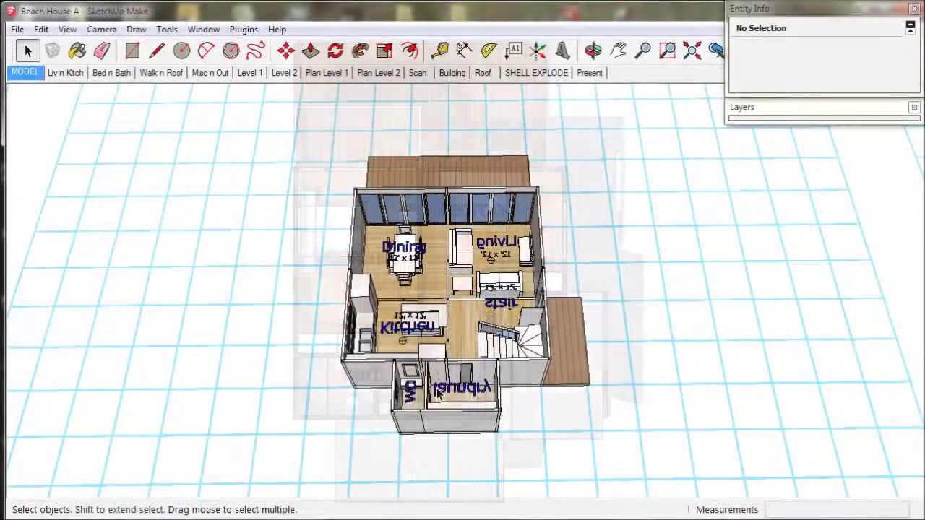
# Copy the Level 2 bathroom window onto the back wall with Move+Ctrl and nudge it slightly upward.
pyautogui.scroll(2, 437, 391)
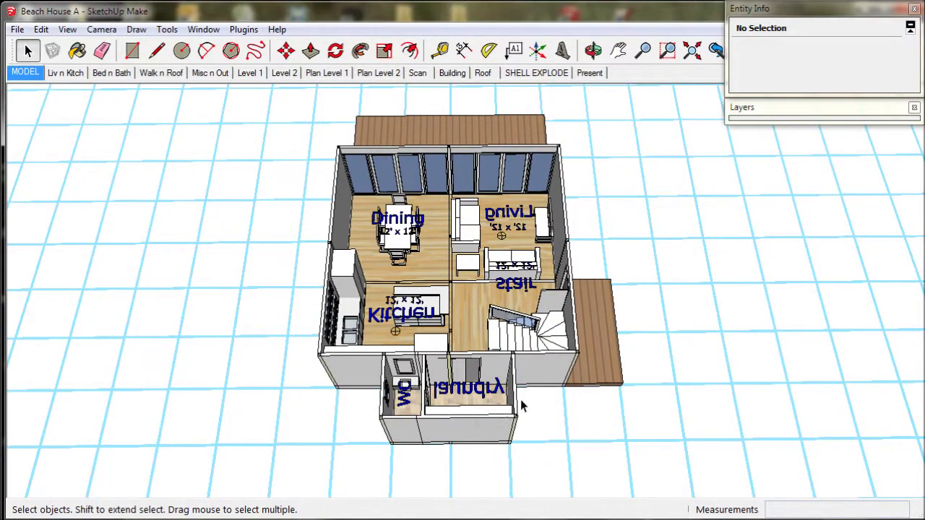
pyautogui.moveTo(523, 398); pyautogui.dragTo(684, 315, button='middle')
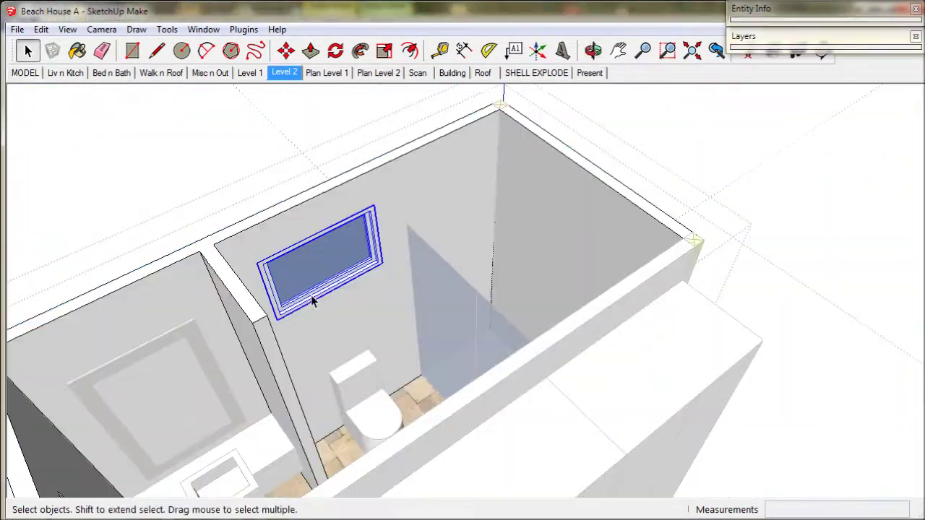
pyautogui.click(286, 50)
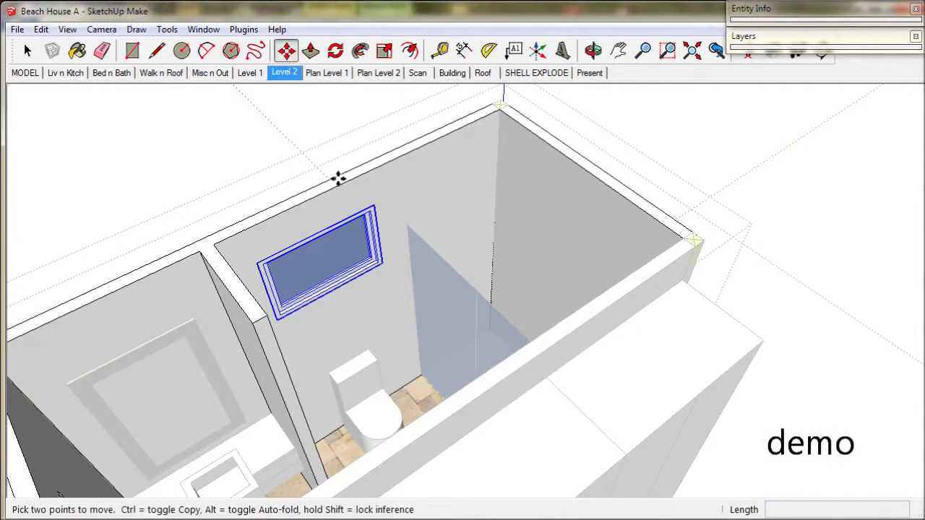
pyautogui.click(315, 230)
pyautogui.press('ctrl')
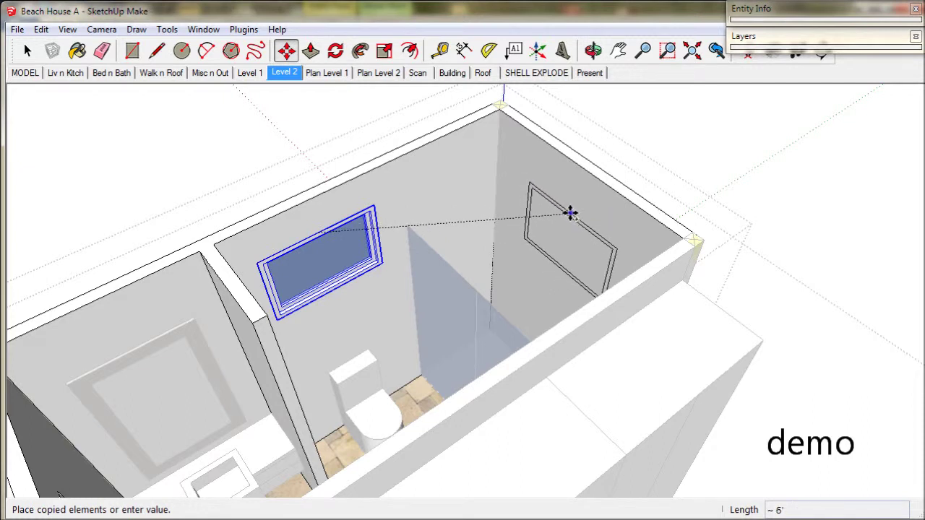
pyautogui.click(571, 213)
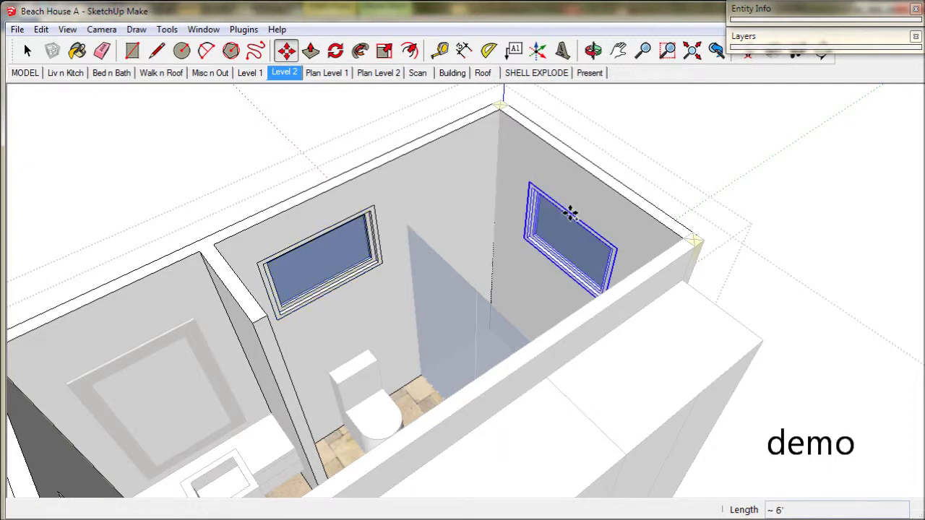
pyautogui.click(571, 213)
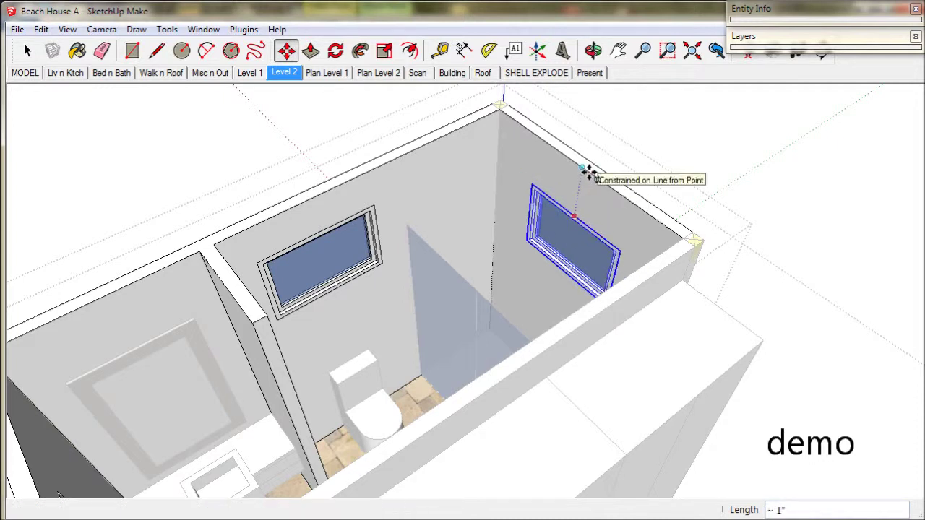
pyautogui.click(589, 173)
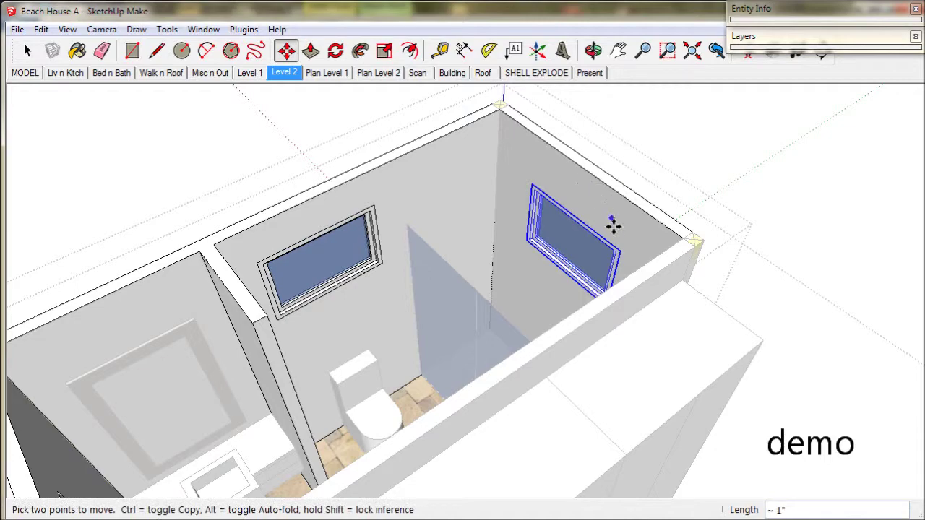
pyautogui.moveTo(616, 230)
pyautogui.mouseDown(button='middle')
pyautogui.moveTo(500, 283)
pyautogui.moveTo(310, 268)
pyautogui.moveTo(231, 230)
pyautogui.moveTo(378, 281)
pyautogui.moveTo(592, 269)
pyautogui.moveTo(632, 250)
pyautogui.moveTo(618, 239)
pyautogui.mouseUp(button='middle')
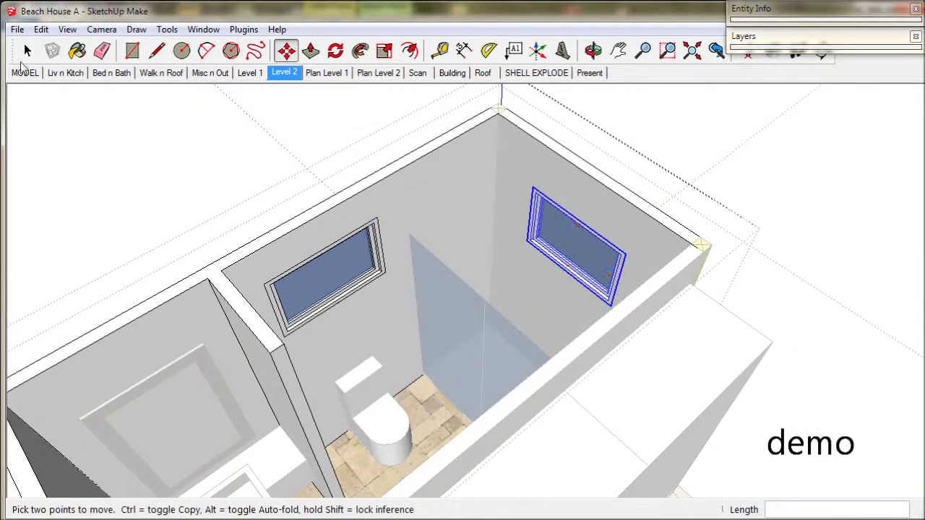
pyautogui.click(28, 56)
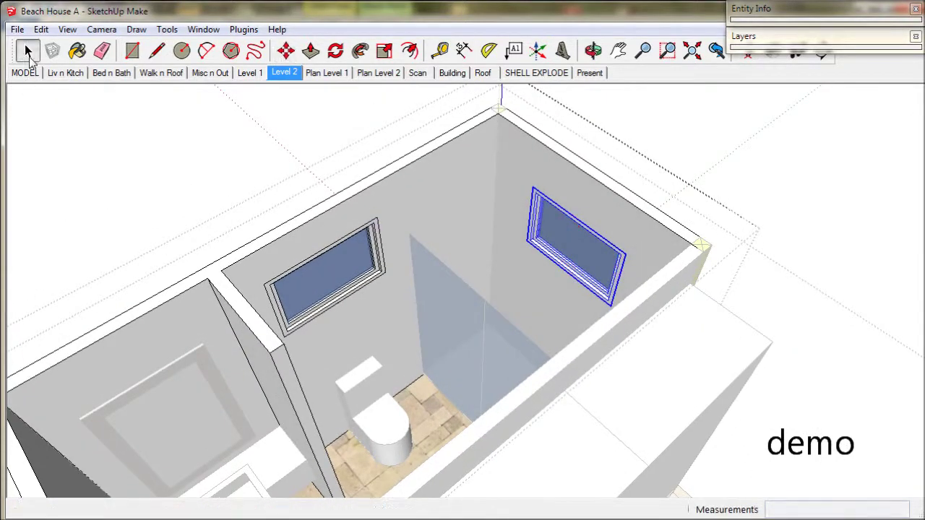
# Explode the copied window component and push its face 3 1/2" into the wall.
pyautogui.rightClick(578, 229)
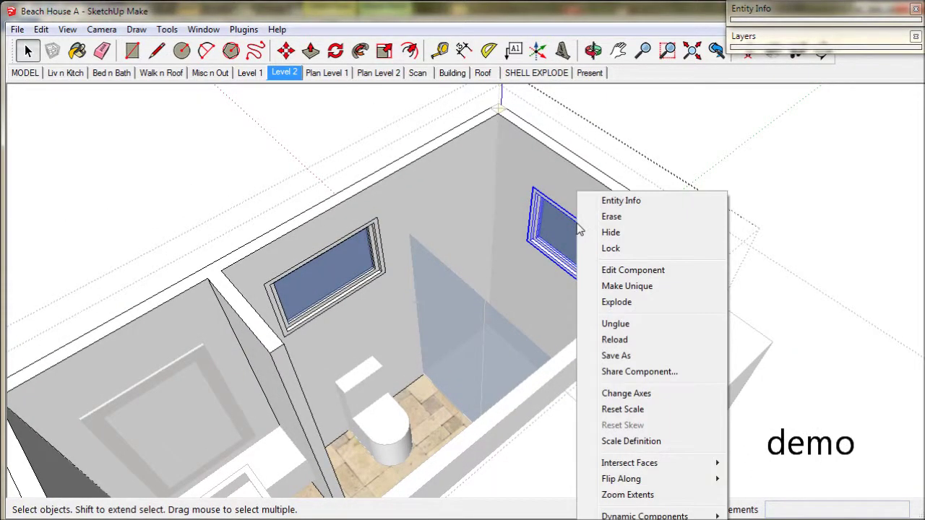
pyautogui.click(618, 305)
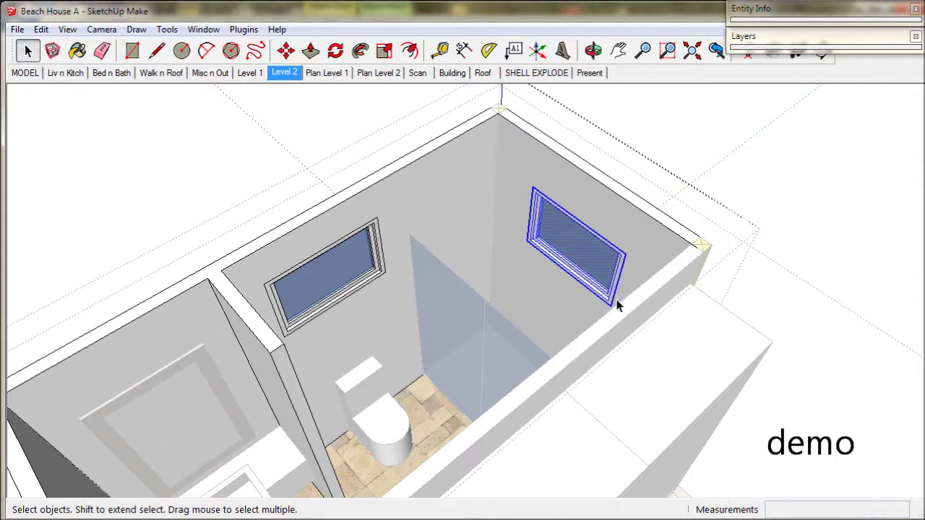
pyautogui.click(311, 51)
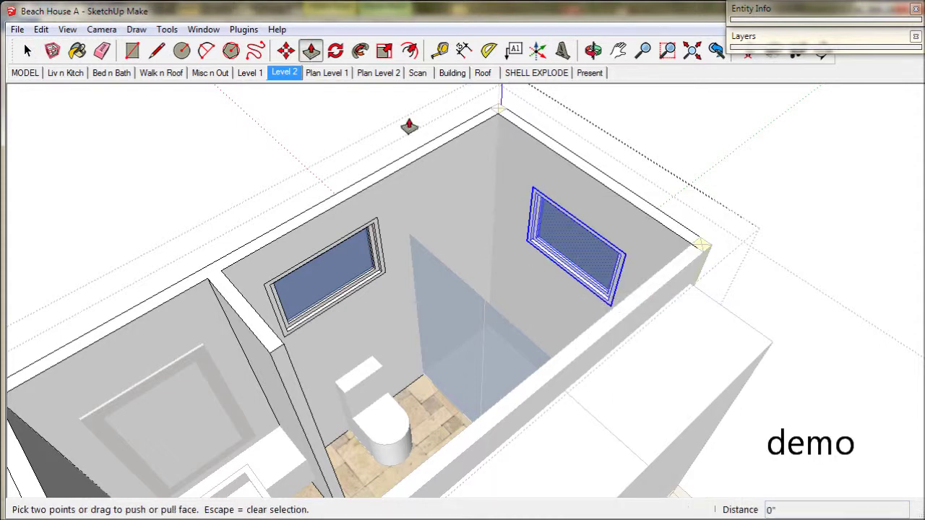
pyautogui.moveTo(698, 249); pyautogui.dragTo(307, 271, button='middle')
pyautogui.moveTo(433, 315); pyautogui.dragTo(398, 259)
pyautogui.moveTo(398, 259); pyautogui.dragTo(773, 295, button='middle')
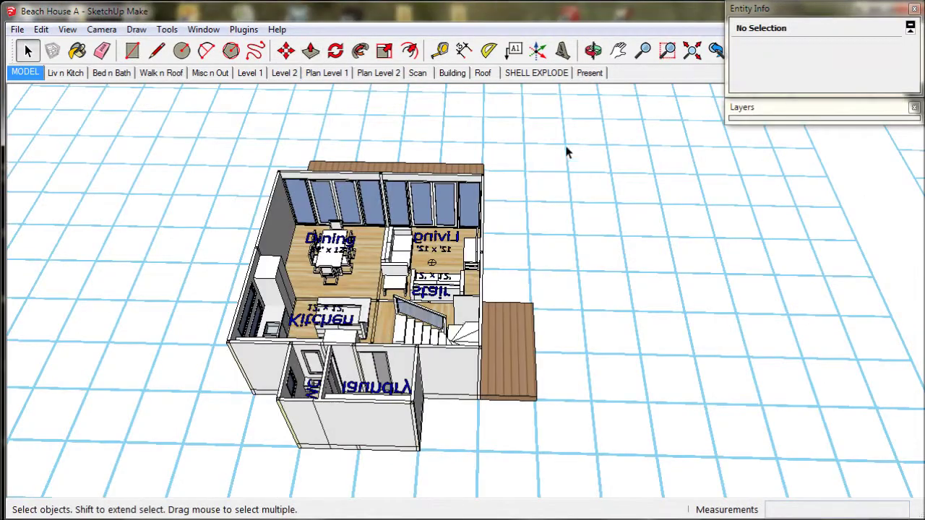
# In the SHELL EXPLODE scene, open the L 1 group, then its shell L1 group, and select everything.
pyautogui.click(550, 74)
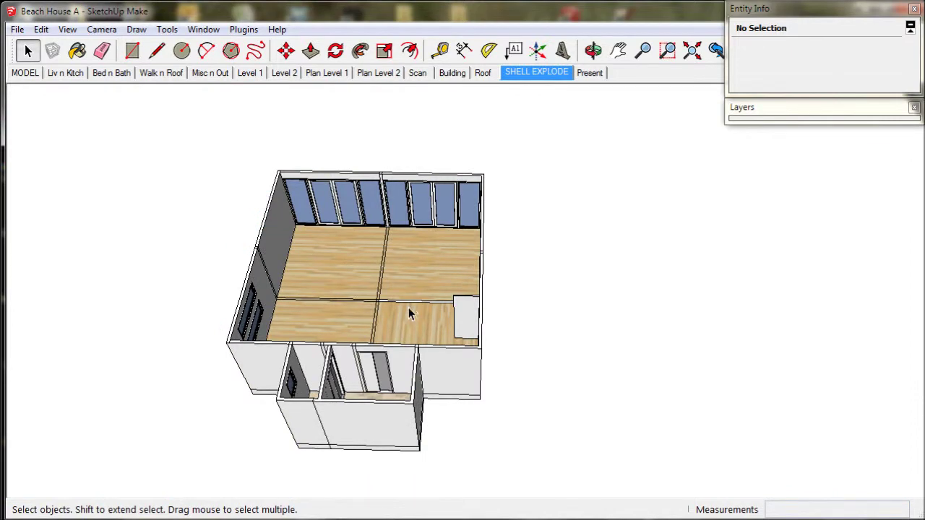
pyautogui.moveTo(405, 308); pyautogui.dragTo(500, 315, button='middle')
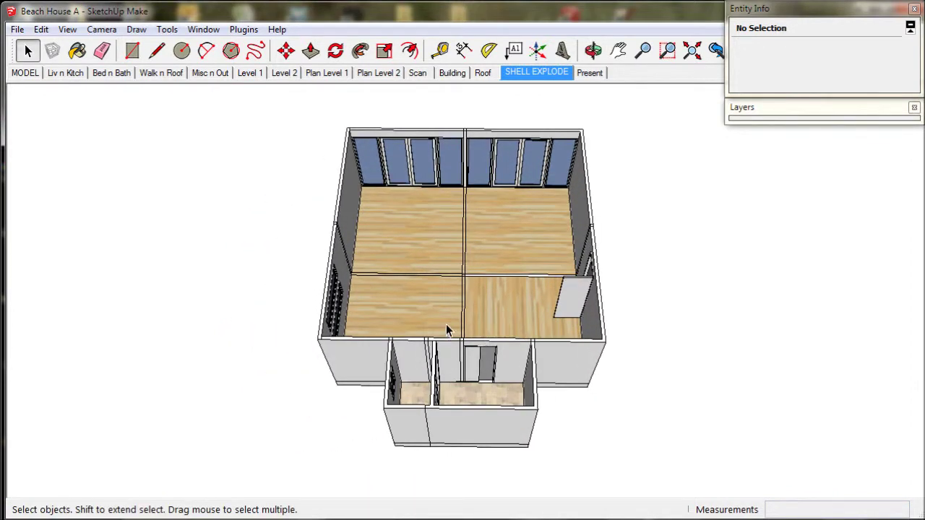
pyautogui.click(493, 313)
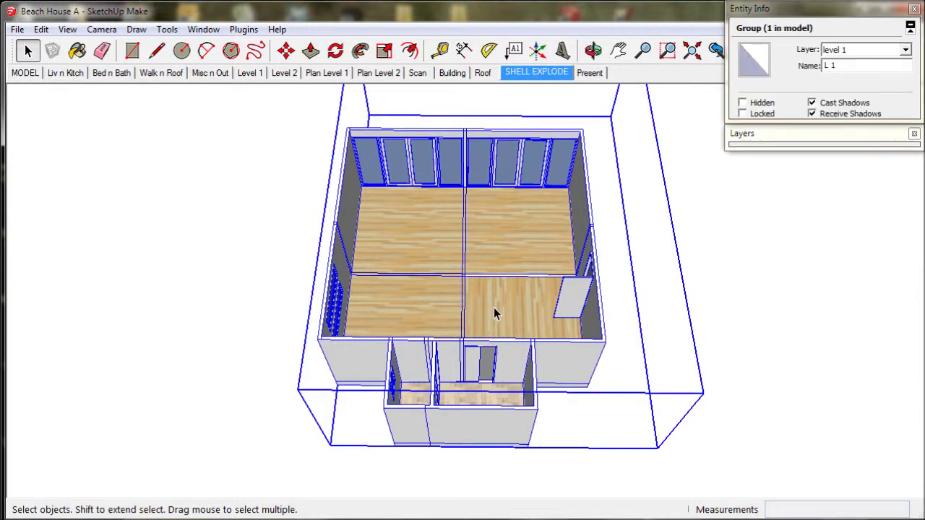
pyautogui.doubleClick(494, 307)
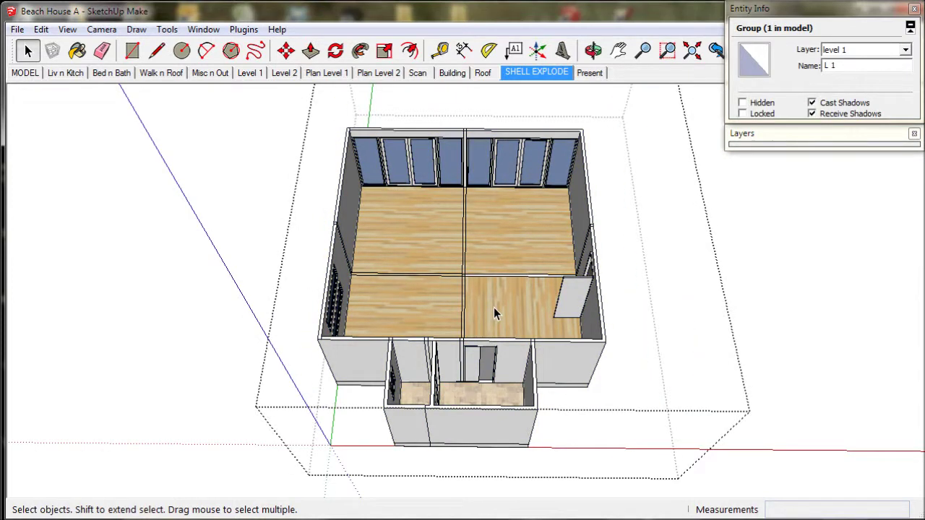
pyautogui.click(494, 308)
pyautogui.doubleClick(493, 308)
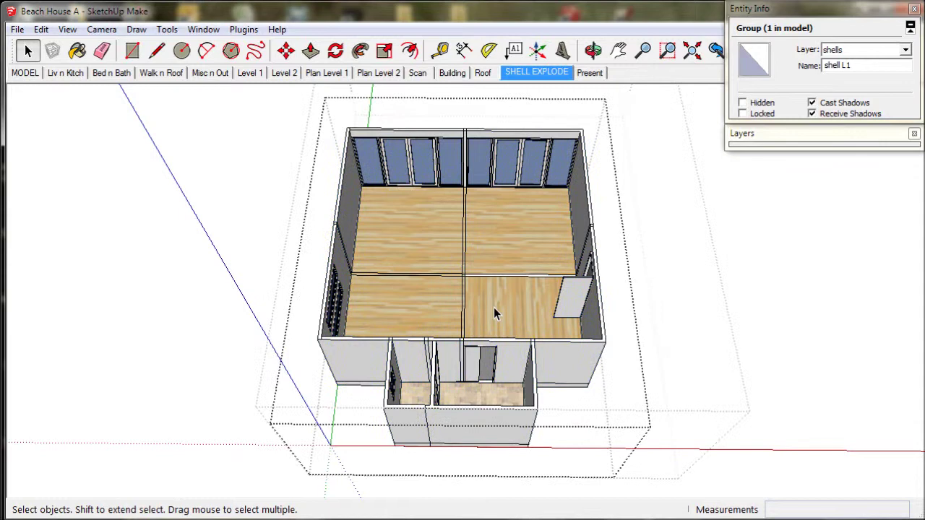
pyautogui.moveTo(493, 370); pyautogui.dragTo(279, 108)
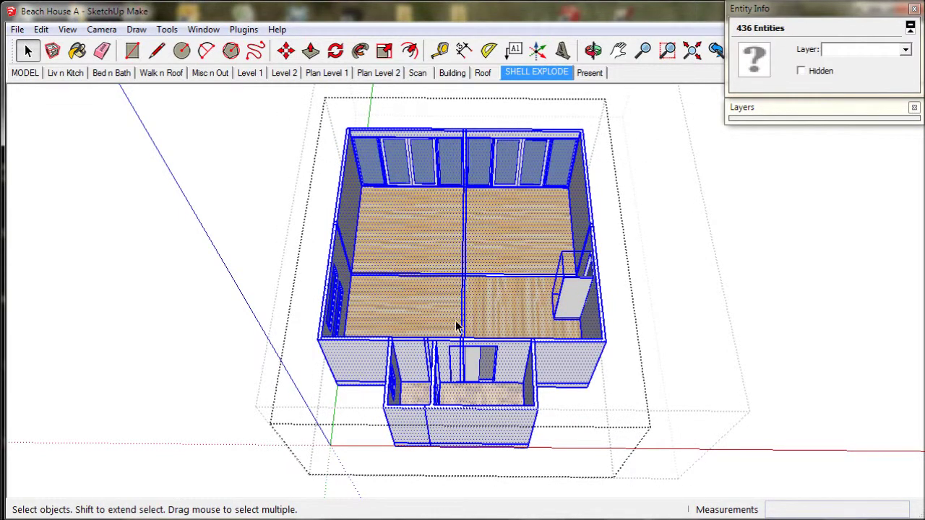
# Explode the selected Level 1 shell contents into loose walls, floors and window pieces.
pyautogui.rightClick(467, 347)
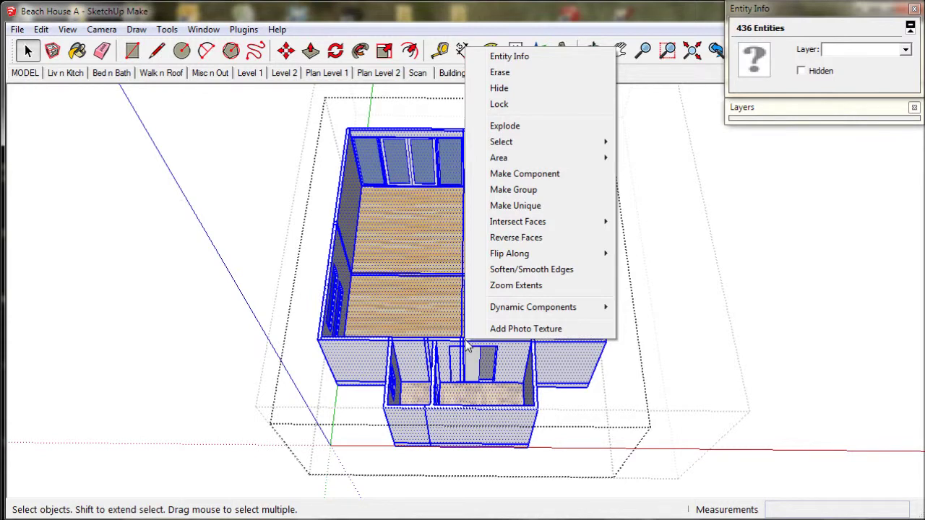
pyautogui.click(506, 126)
pyautogui.moveTo(325, 363); pyautogui.dragTo(525, 273, button='middle')
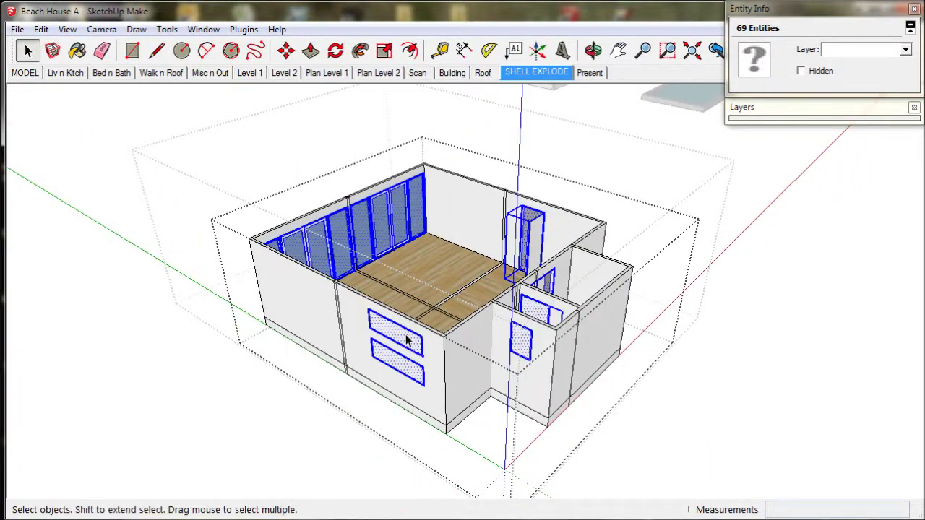
pyautogui.scroll(6, 406, 341)
pyautogui.moveTo(560, 357); pyautogui.dragTo(577, 397, button='middle')
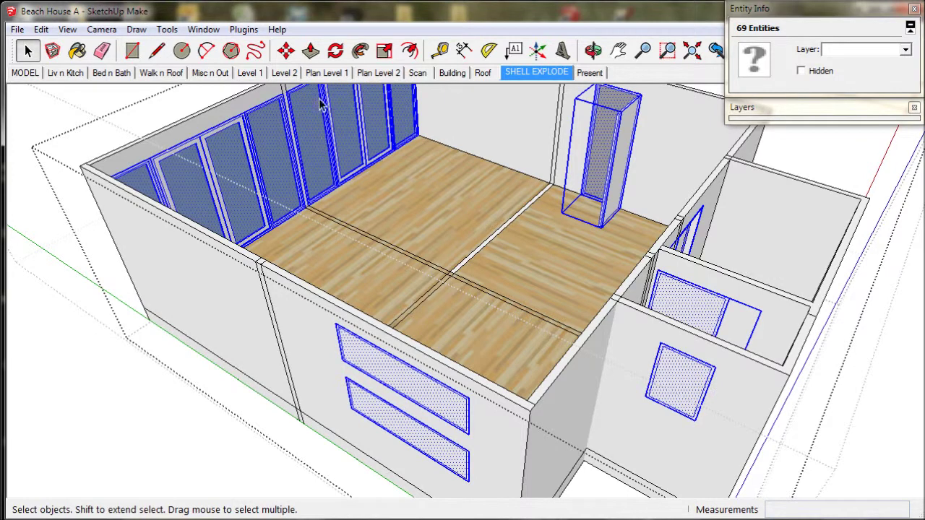
# Push the upper front window face in 3 1/2" with Push/Pull.
pyautogui.click(311, 51)
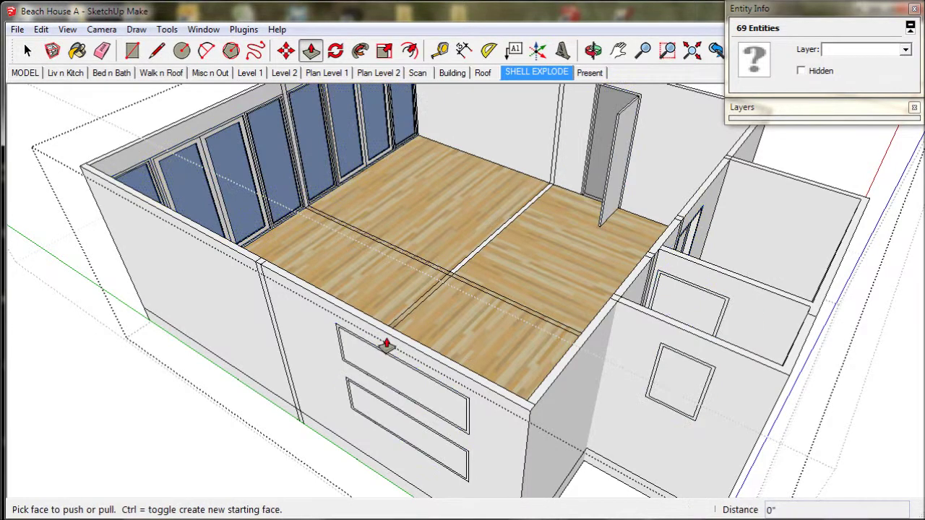
pyautogui.click(414, 395)
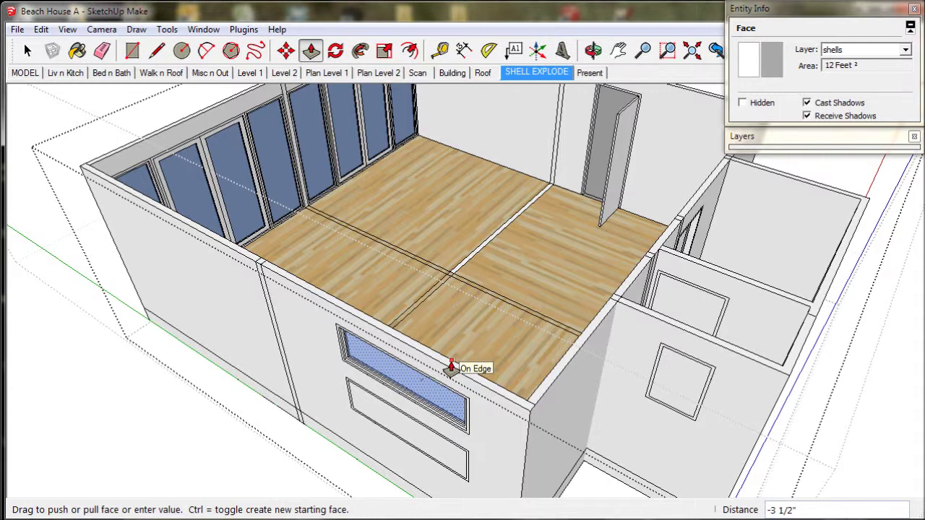
pyautogui.click(451, 366)
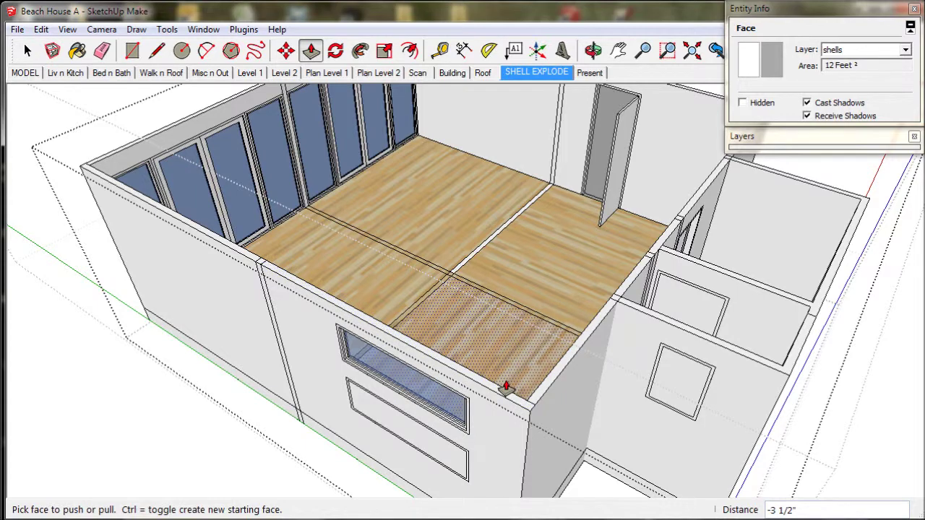
pyautogui.moveTo(507, 388); pyautogui.dragTo(512, 361, button='middle')
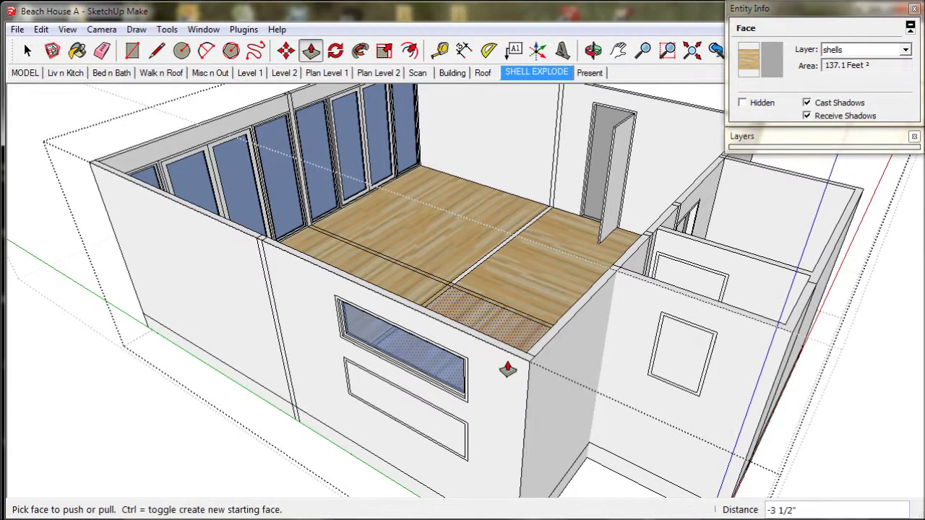
# Recess the lower front-wall panel and the small side-wall rectangle by the same depth.
pyautogui.click(421, 422)
pyautogui.click(421, 423)
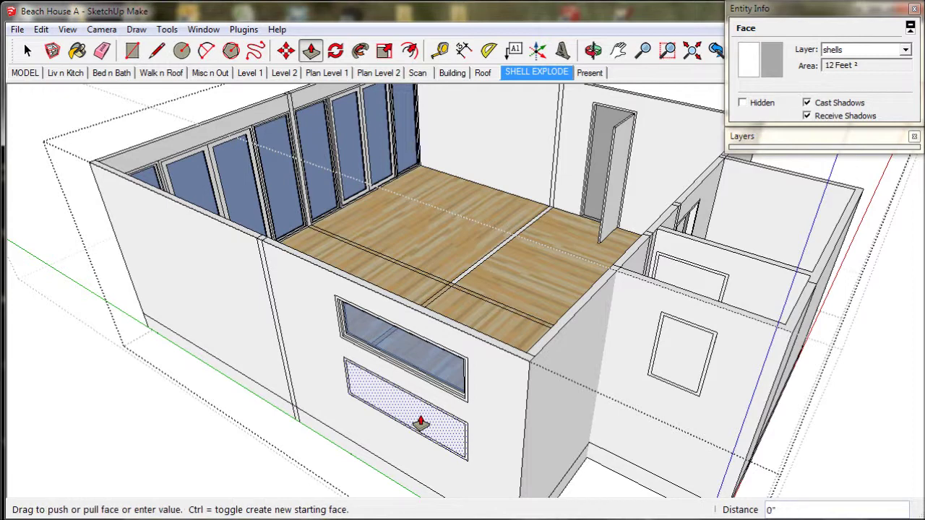
pyautogui.click(421, 422)
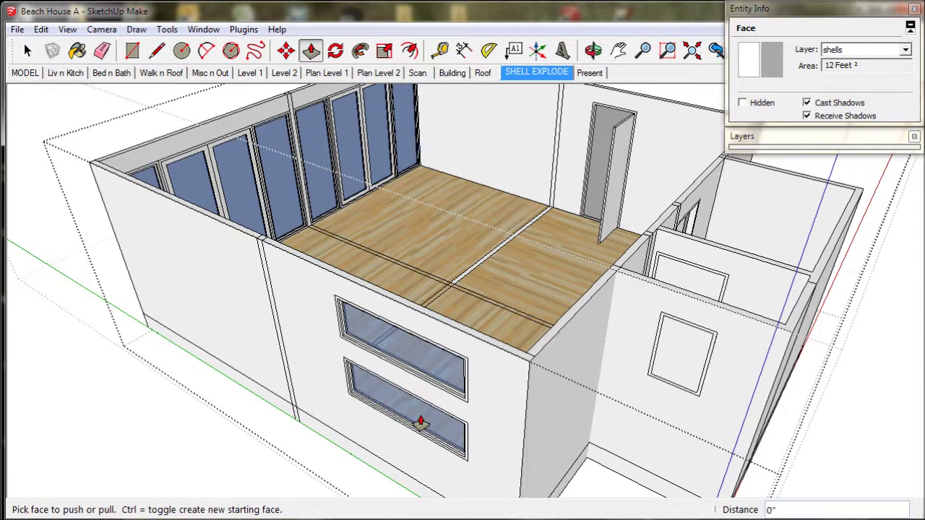
pyautogui.click(689, 359)
pyautogui.click(689, 359)
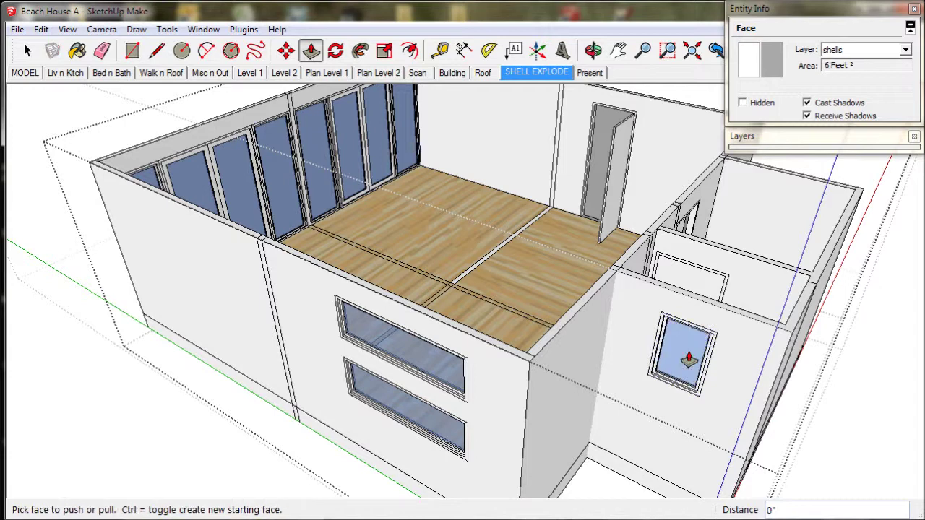
pyautogui.moveTo(677, 365); pyautogui.dragTo(181, 405, button='middle')
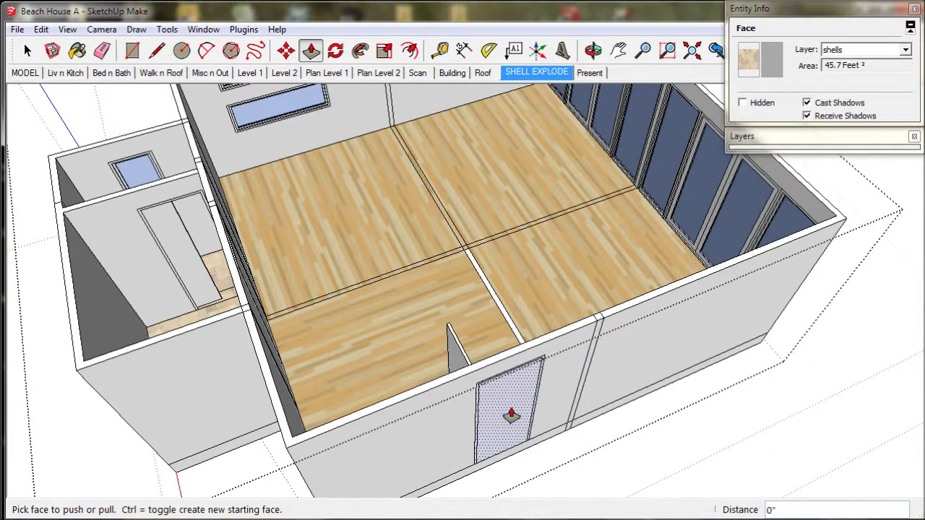
# Recess the first front-wall door panels, including the narrow one, by 3 1/2".
pyautogui.doubleClick(511, 414)
pyautogui.moveTo(466, 287); pyautogui.dragTo(330, 330, button='middle')
pyautogui.doubleClick(325, 252)
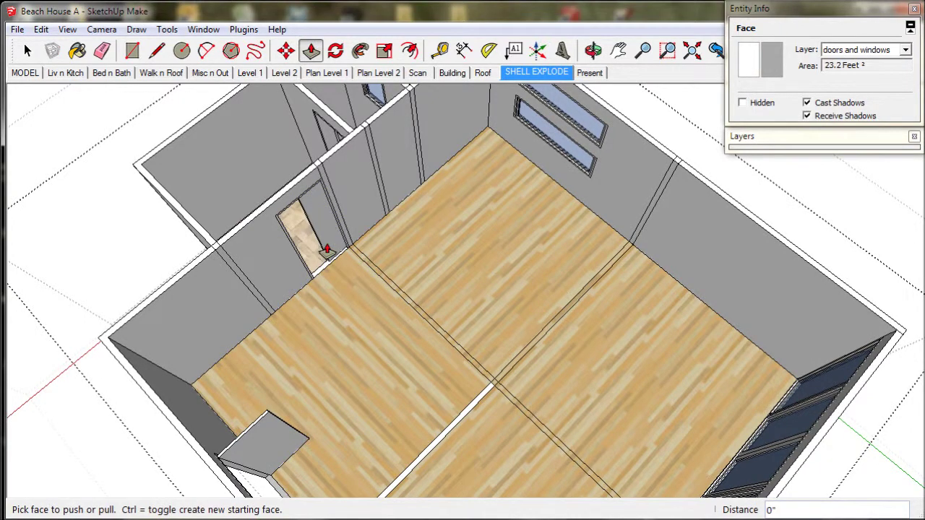
pyautogui.moveTo(402, 383); pyautogui.dragTo(345, 229, button='middle')
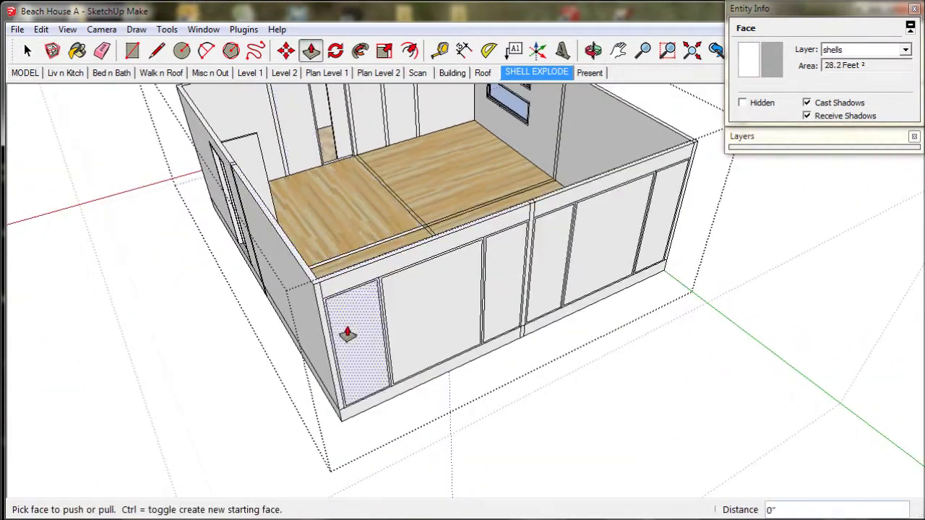
pyautogui.doubleClick(357, 334)
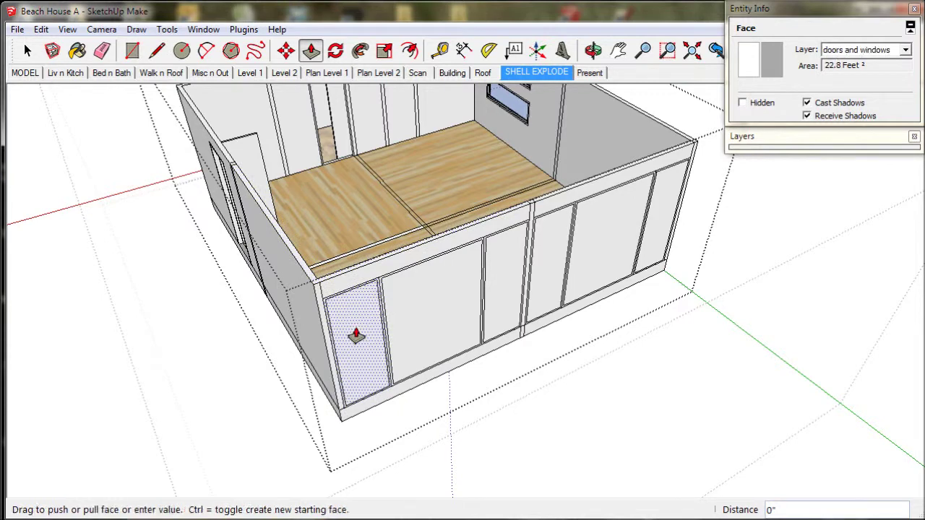
pyautogui.click(431, 310)
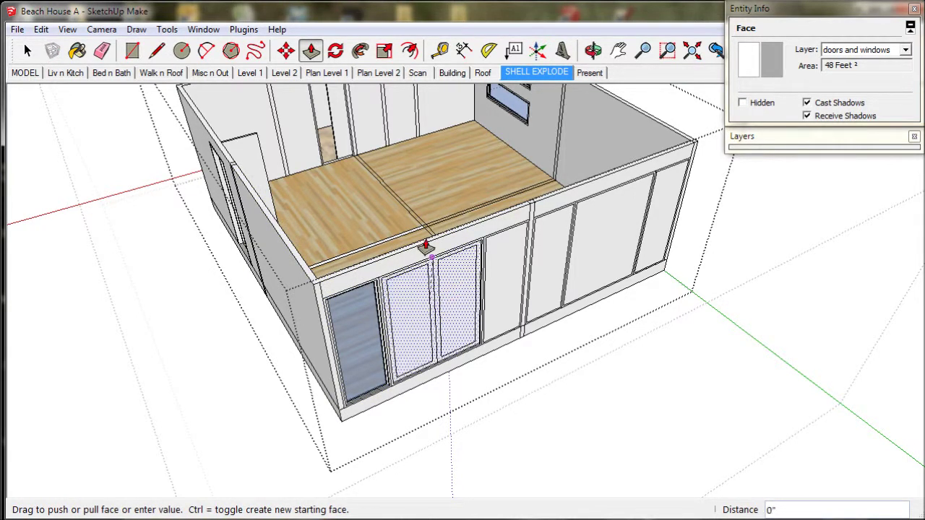
pyautogui.scroll(2, 425, 244)
pyautogui.scroll(2, 425, 245)
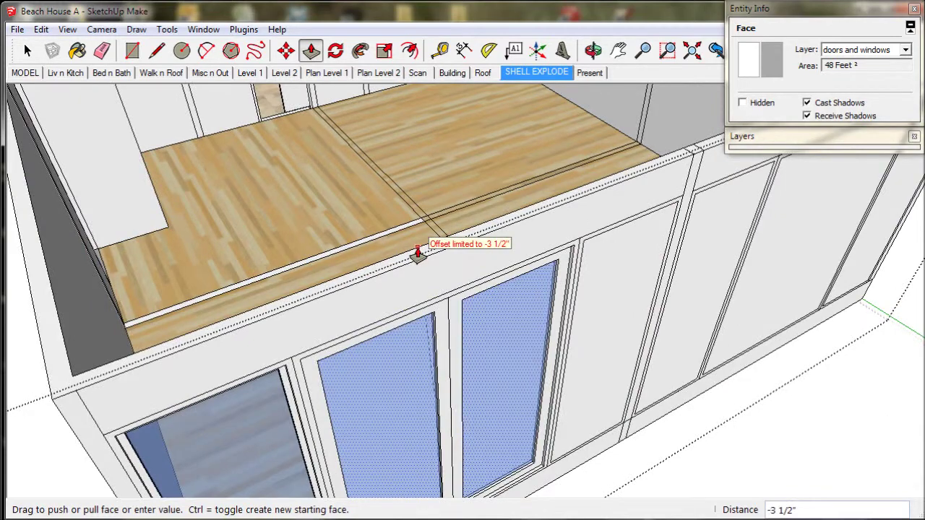
pyautogui.click(418, 254)
# Recess the remaining door panels along the front wall, through the middle and last, by 3 1/2".
pyautogui.moveTo(584, 298); pyautogui.dragTo(423, 289, button='middle')
pyautogui.click(598, 354)
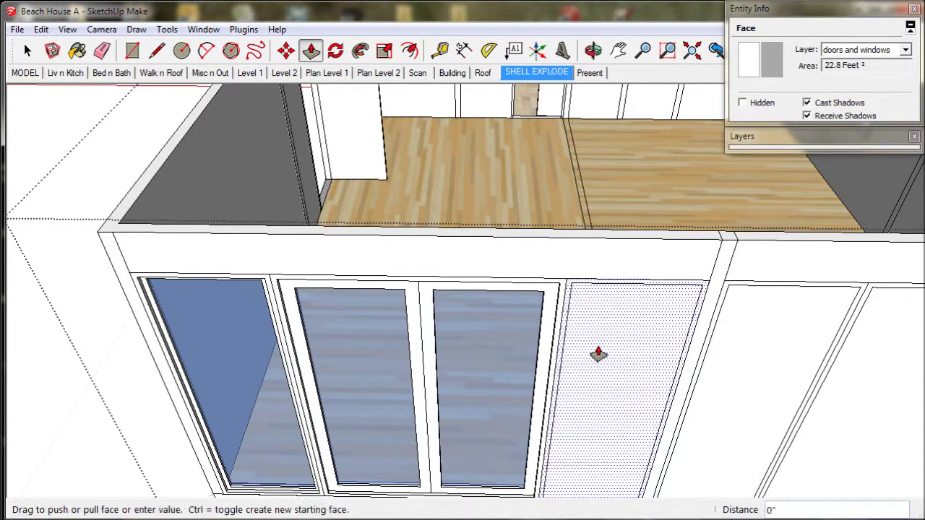
pyautogui.click(598, 355)
pyautogui.doubleClick(755, 382)
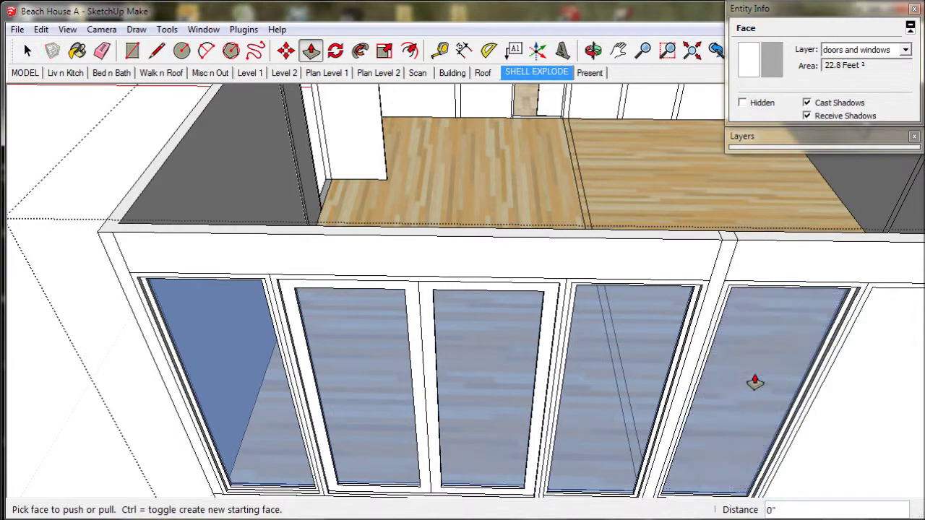
pyautogui.moveTo(781, 413); pyautogui.dragTo(423, 354, button='middle')
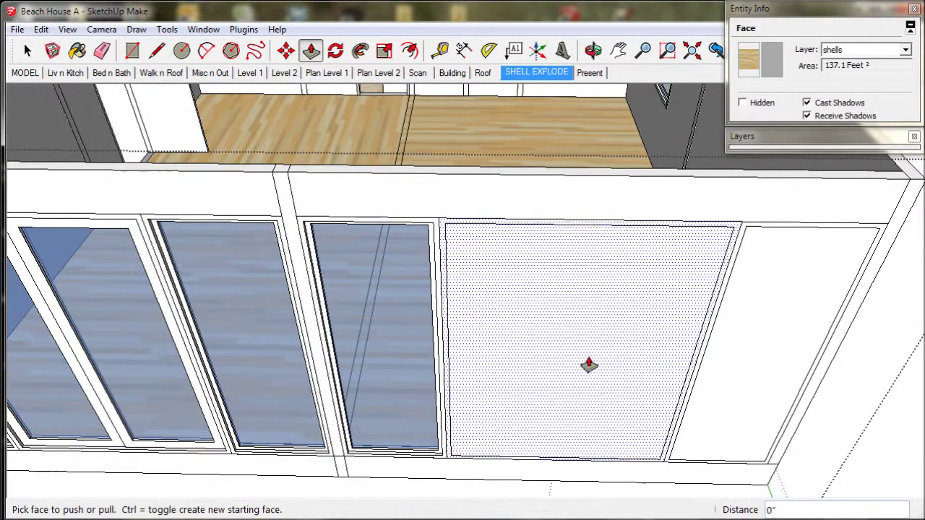
pyautogui.click(584, 368)
pyautogui.click(584, 365)
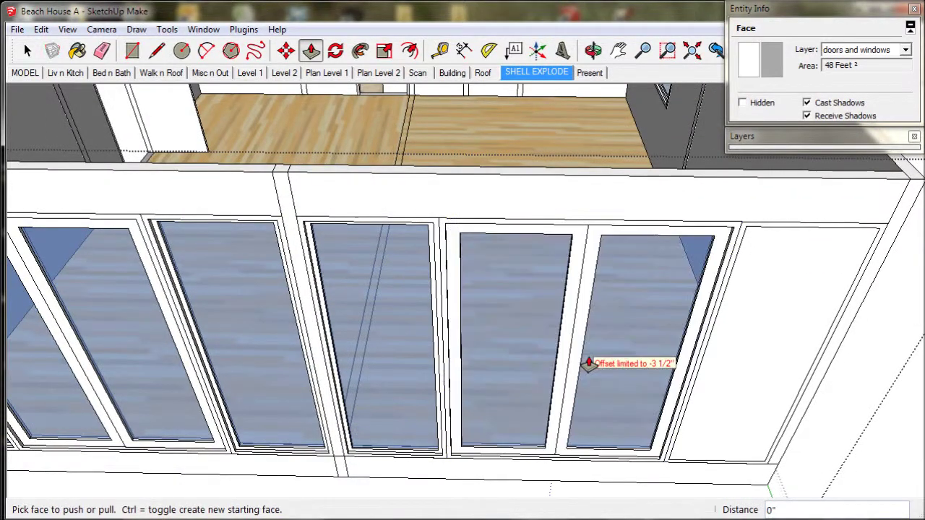
pyautogui.doubleClick(738, 364)
pyautogui.moveTo(737, 365); pyautogui.dragTo(587, 343, button='middle')
pyautogui.scroll(-10, 554, 325)
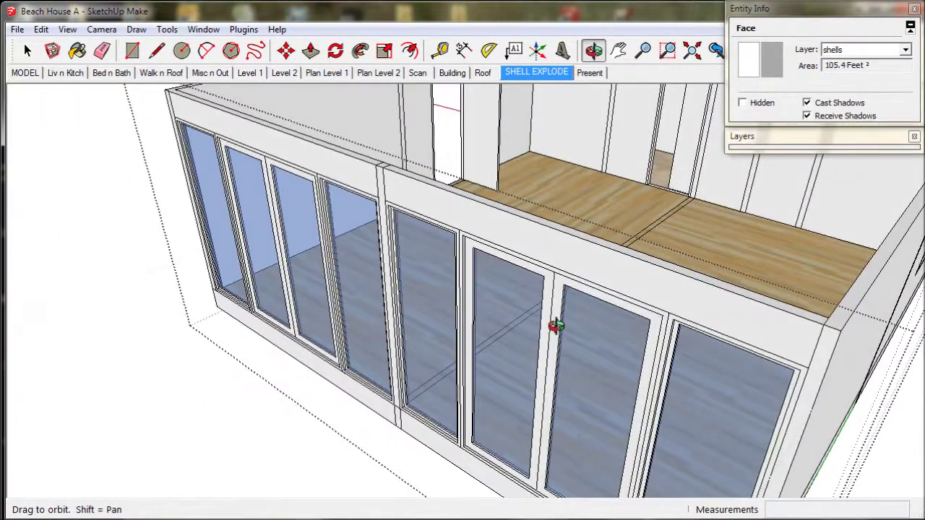
pyautogui.moveTo(554, 329)
pyautogui.mouseDown(button='middle')
pyautogui.moveTo(562, 335)
pyautogui.moveTo(560, 314)
pyautogui.mouseUp(button='middle')
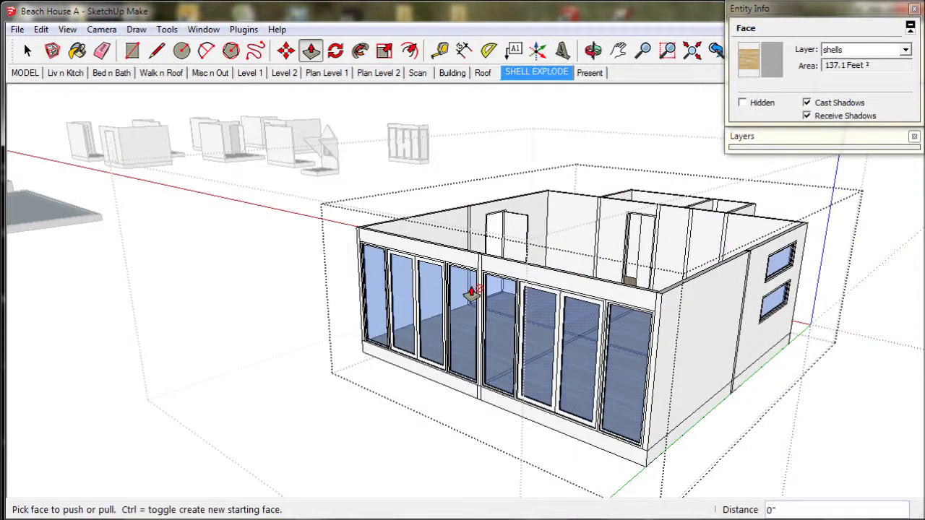
# Clear the selection, view the Level 1 scene from the front, then display the MODEL scene.
pyautogui.hotkey('ctrl', 't')
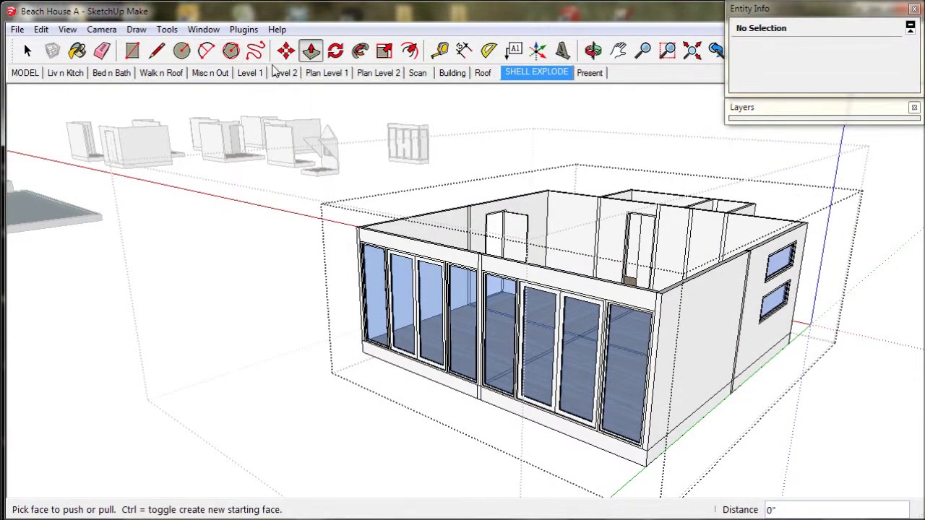
pyautogui.click(252, 79)
pyautogui.moveTo(358, 320); pyautogui.dragTo(387, 287, button='middle')
pyautogui.click(25, 45)
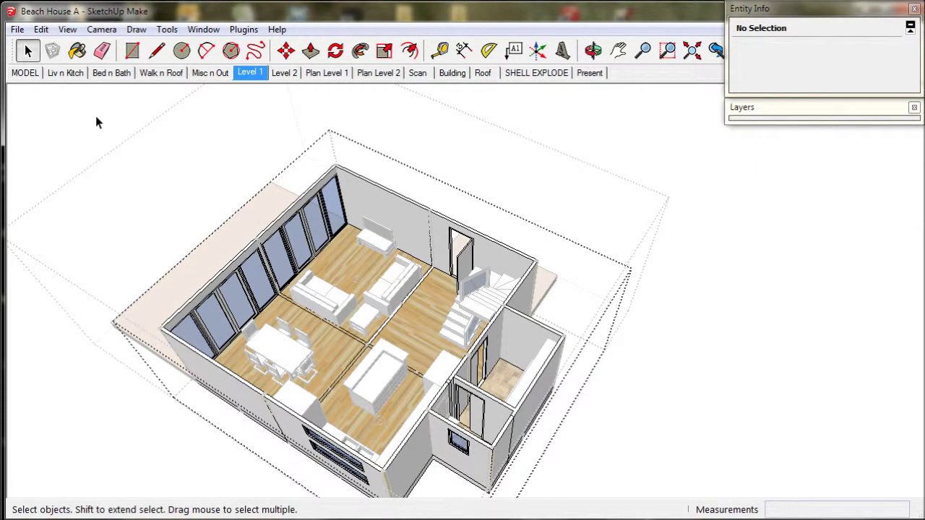
pyautogui.moveTo(166, 298); pyautogui.dragTo(774, 296, button='middle')
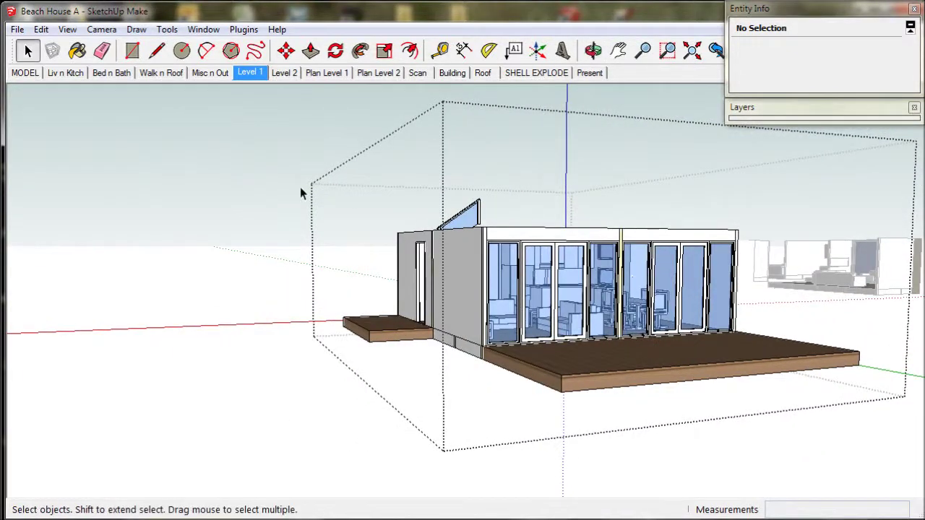
pyautogui.click(24, 76)
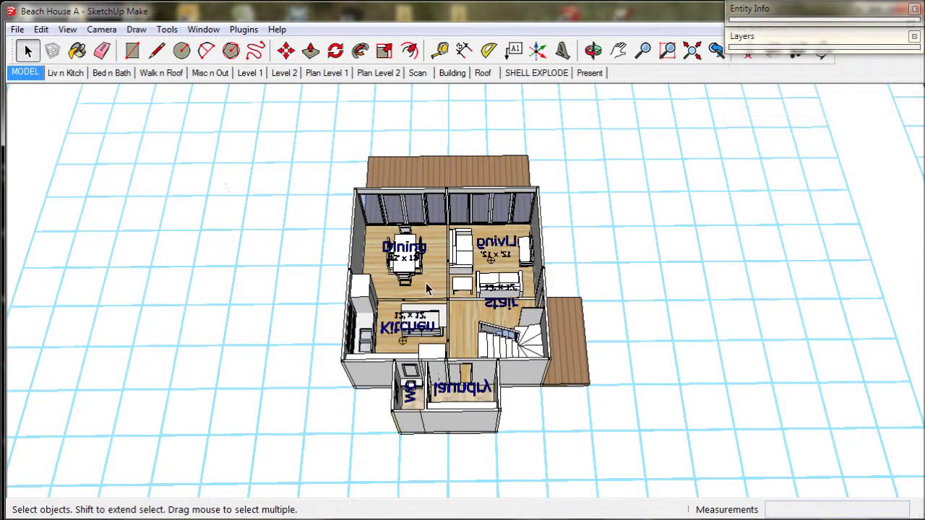
# In SHELL EXPLODE, open the house group and its inner shell group, then orbit to the back walls.
pyautogui.click(537, 73)
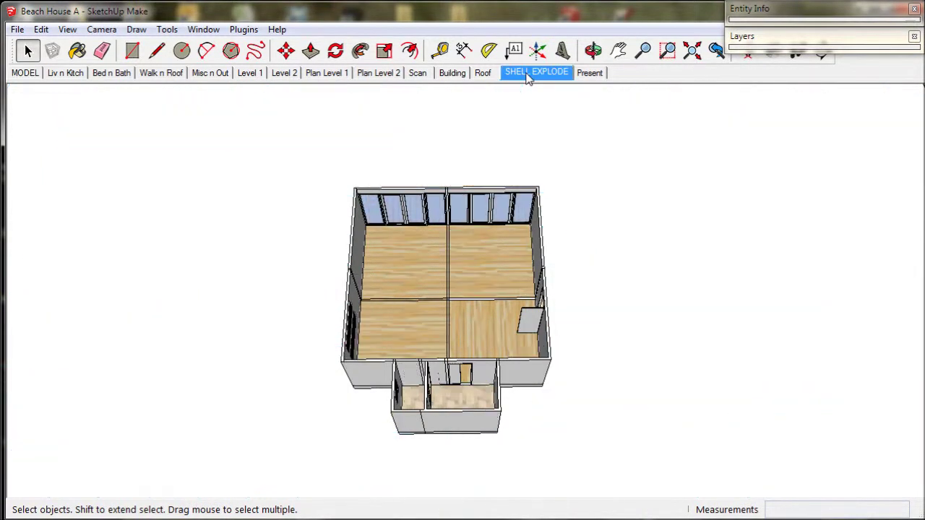
pyautogui.click(481, 241)
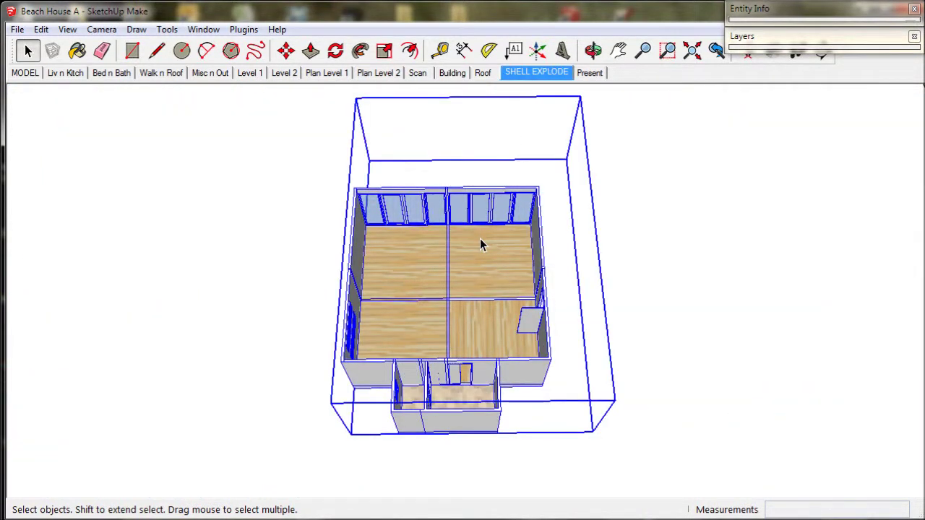
pyautogui.doubleClick(481, 241)
pyautogui.click(481, 240)
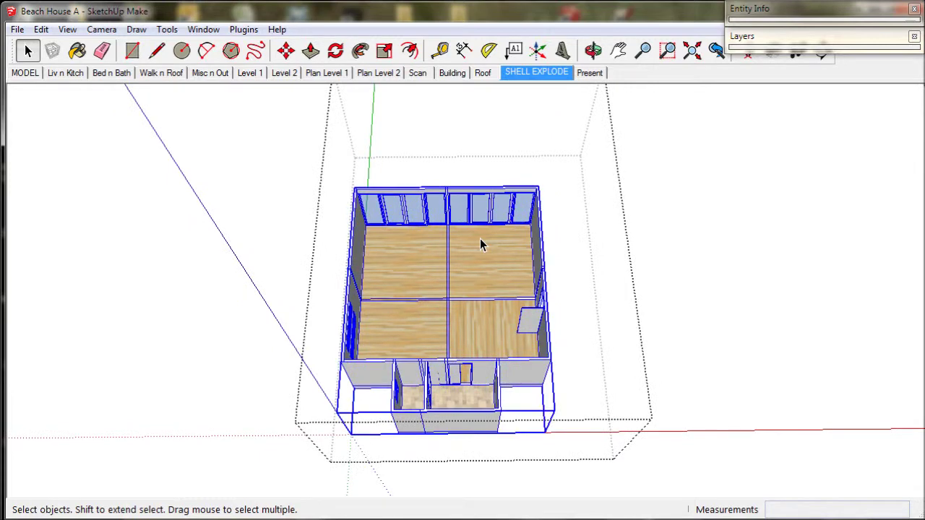
pyautogui.doubleClick(481, 242)
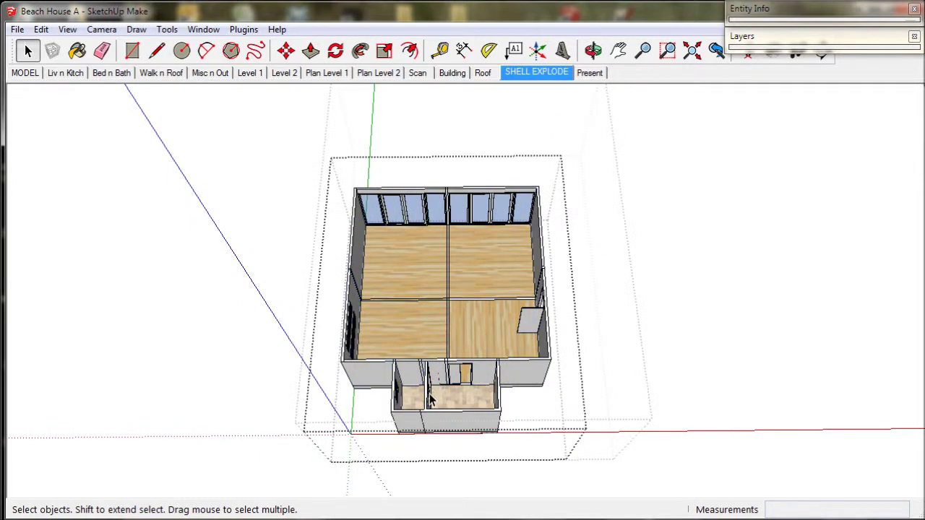
pyautogui.moveTo(430, 396); pyautogui.dragTo(454, 269, button='middle')
pyautogui.scroll(3, 423, 347)
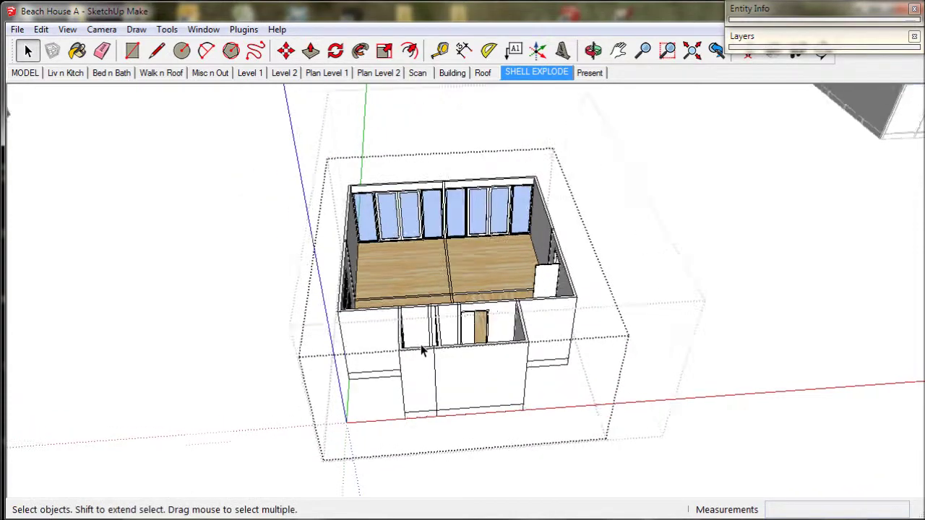
pyautogui.moveTo(394, 381); pyautogui.dragTo(698, 237, button='middle')
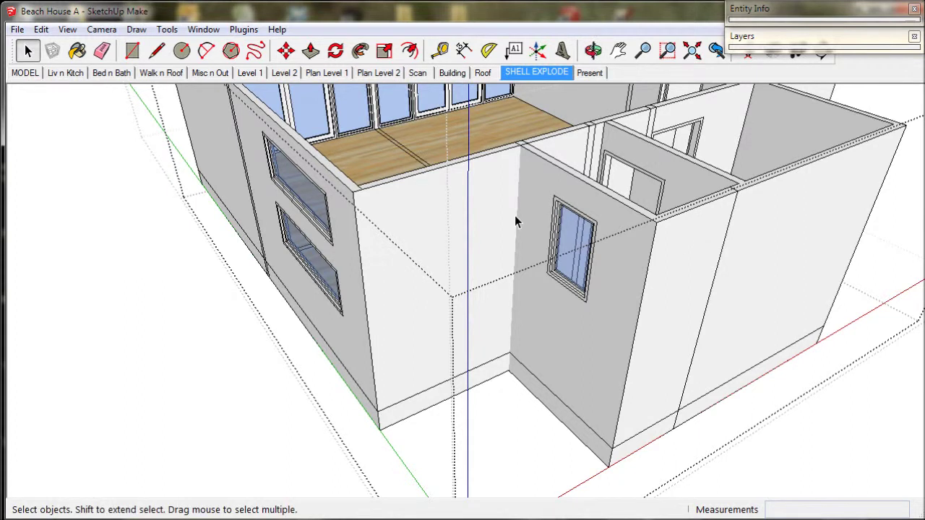
# Draw a 9' vertical edge from the wall-top corner down to the bottom corner beside the small window.
pyautogui.click(496, 215)
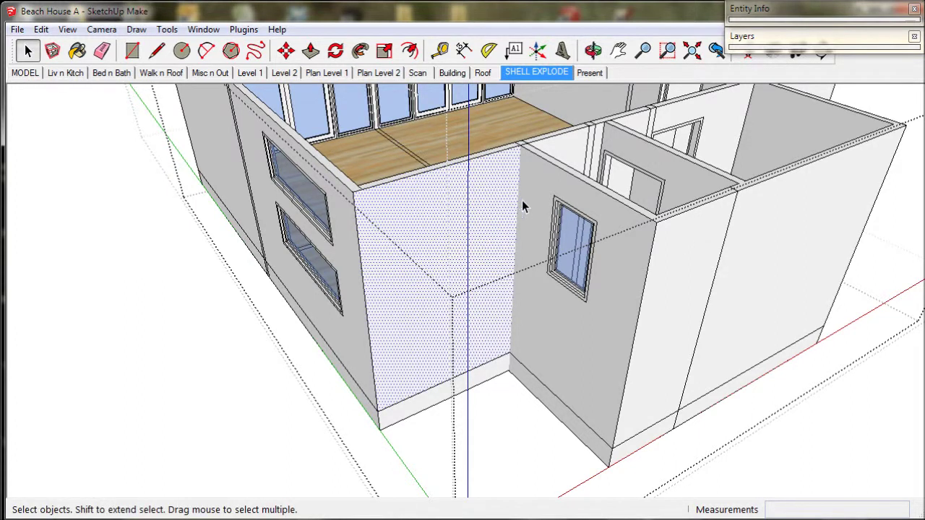
pyautogui.click(529, 200)
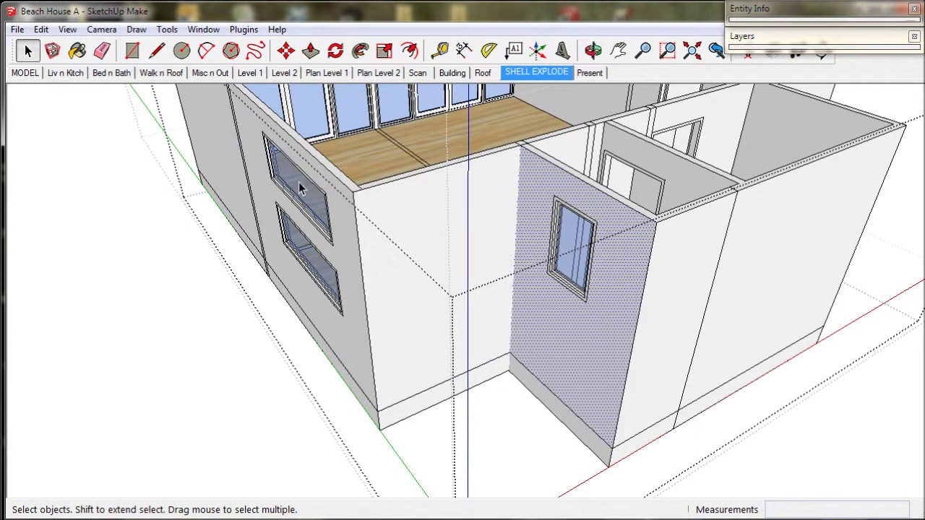
pyautogui.click(158, 52)
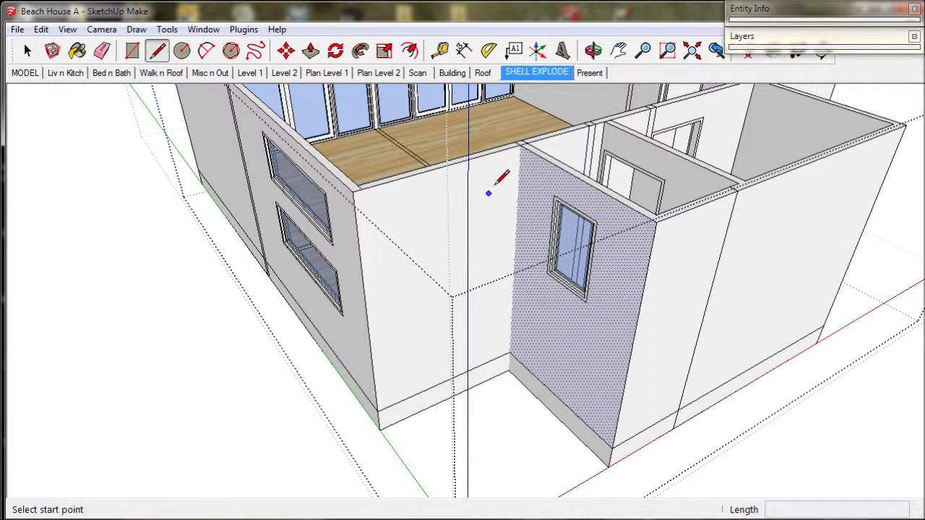
pyautogui.click(520, 144)
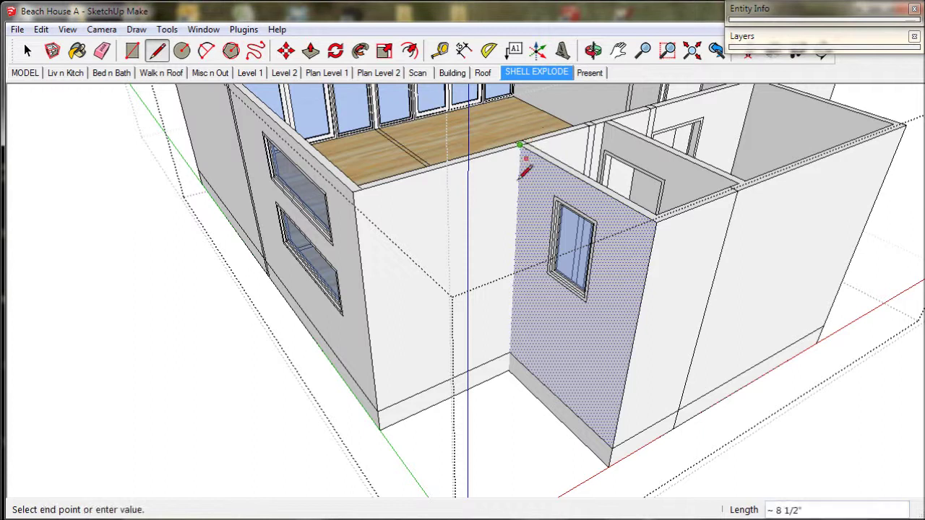
pyautogui.click(509, 353)
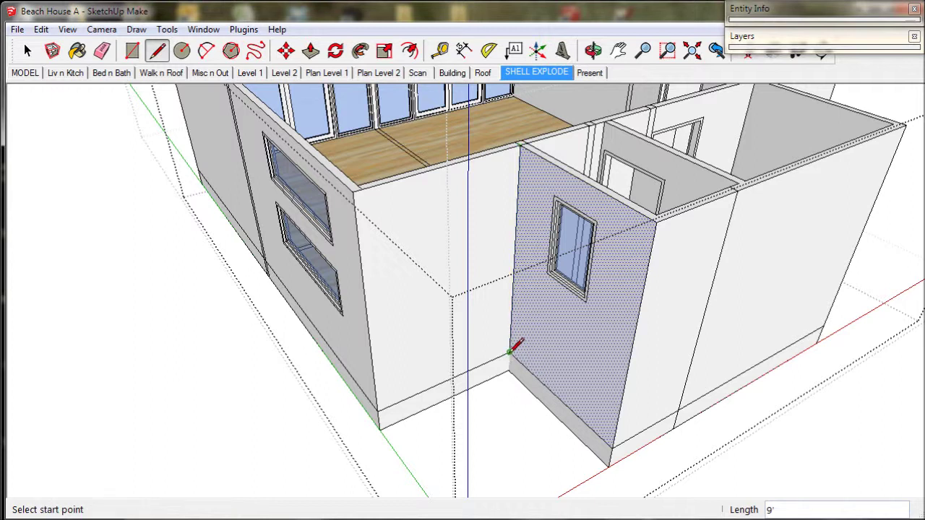
# Add 1' edges at the two base corners to close off the base strip.
pyautogui.click(510, 353)
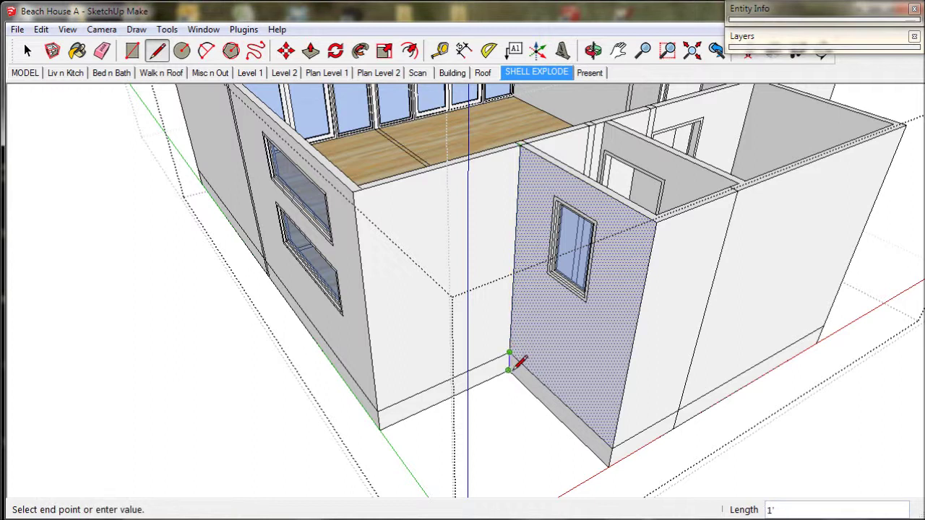
pyautogui.click(509, 370)
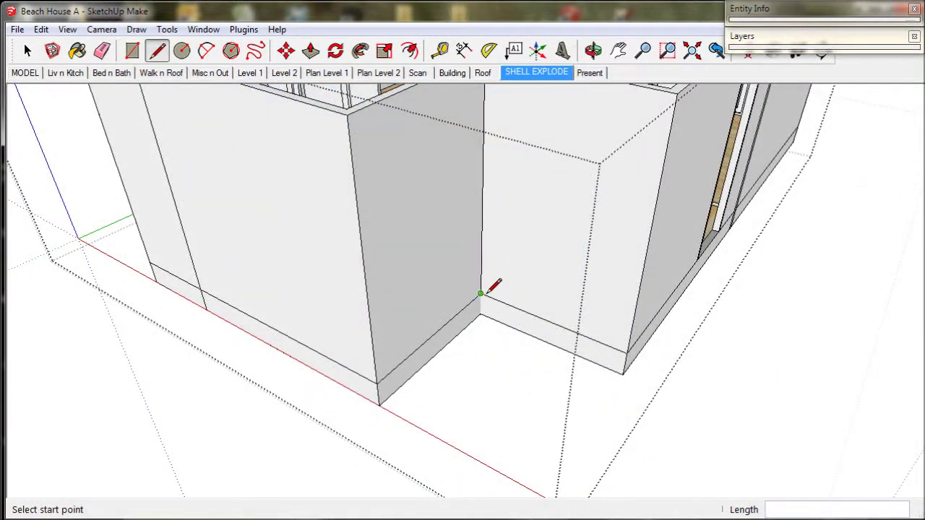
pyautogui.click(480, 294)
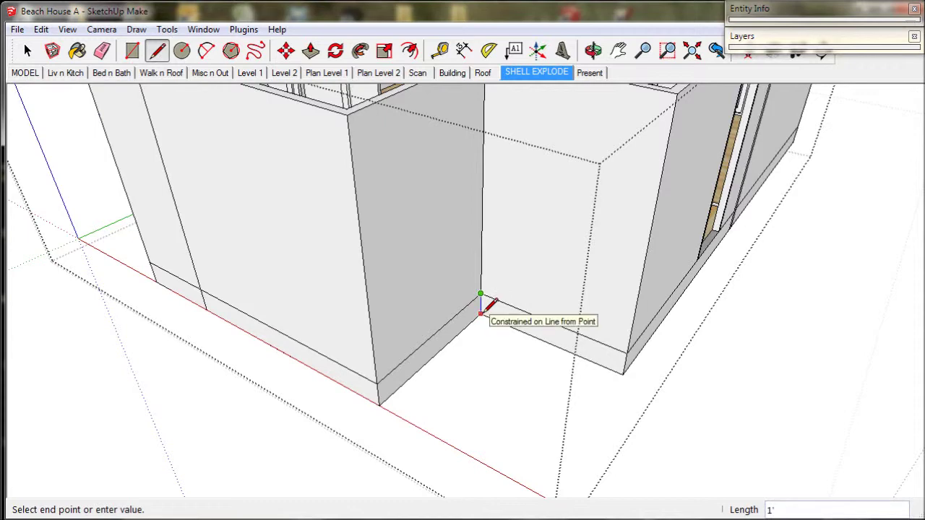
pyautogui.click(482, 313)
pyautogui.scroll(-5, 481, 312)
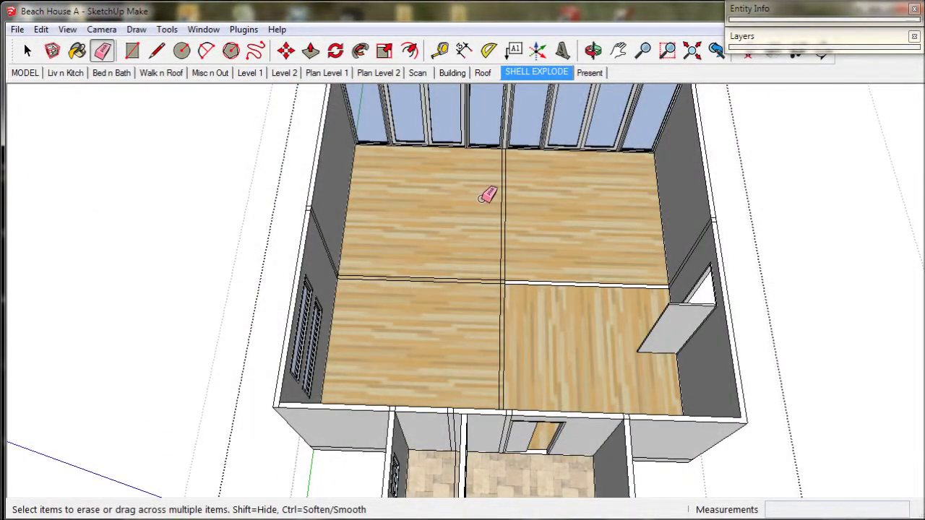
# Erase the vertical and remaining seam edges splitting the wooden floor, then zoom in on it.
pyautogui.moveTo(488, 195); pyautogui.dragTo(516, 196)
pyautogui.moveTo(526, 327)
pyautogui.mouseDown()
pyautogui.moveTo(474, 318)
pyautogui.moveTo(465, 306)
pyautogui.moveTo(466, 272)
pyautogui.moveTo(541, 270)
pyautogui.moveTo(543, 286)
pyautogui.moveTo(501, 288)
pyautogui.mouseUp()
pyautogui.scroll(4, 499, 281)
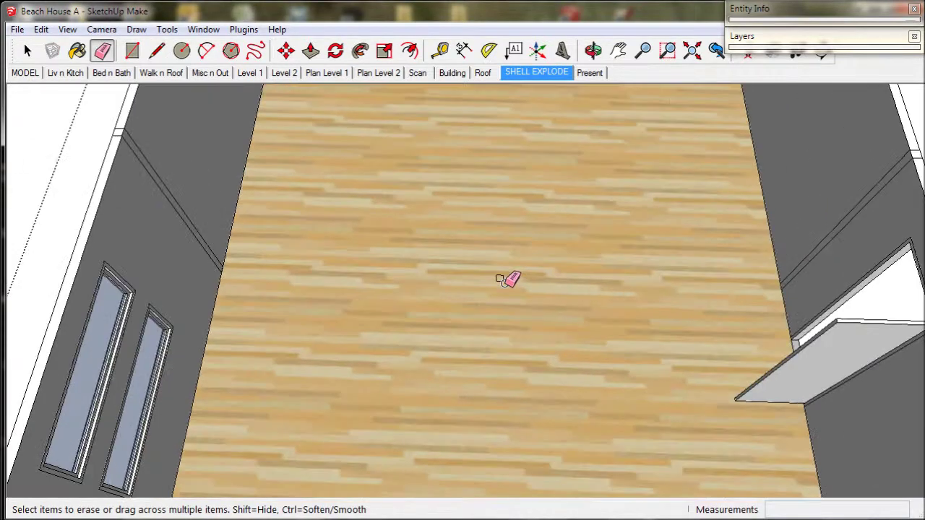
pyautogui.scroll(5, 508, 280)
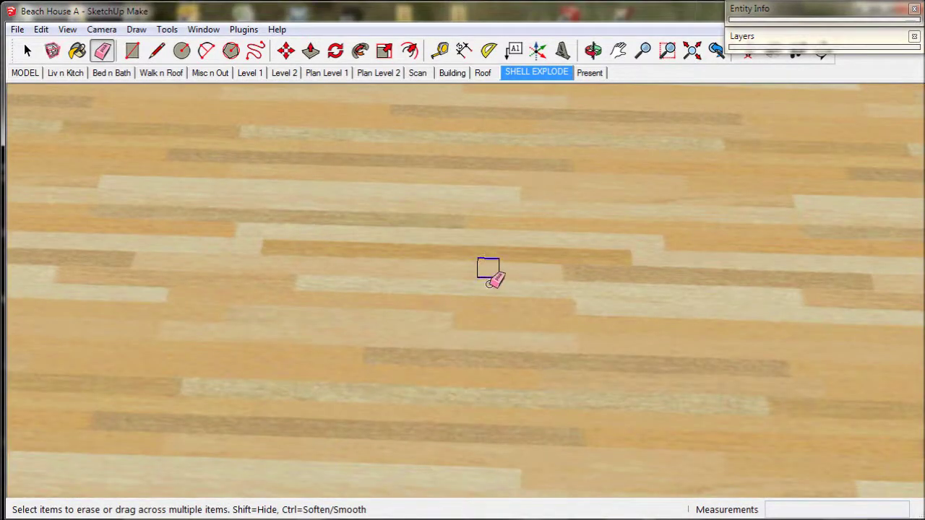